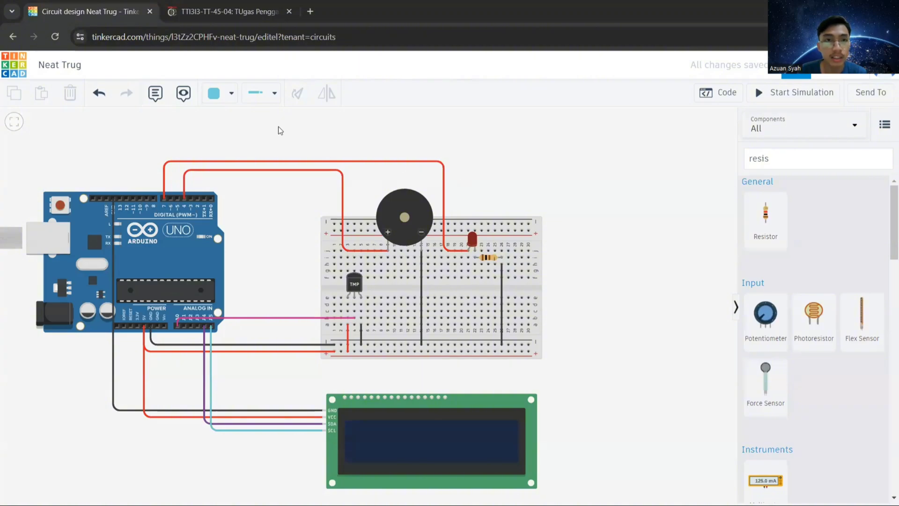
Step: Review the LMS assignment brief for the temperature and alarm system, and return to the Tinkercad circuit
key("ctrl+Tab")
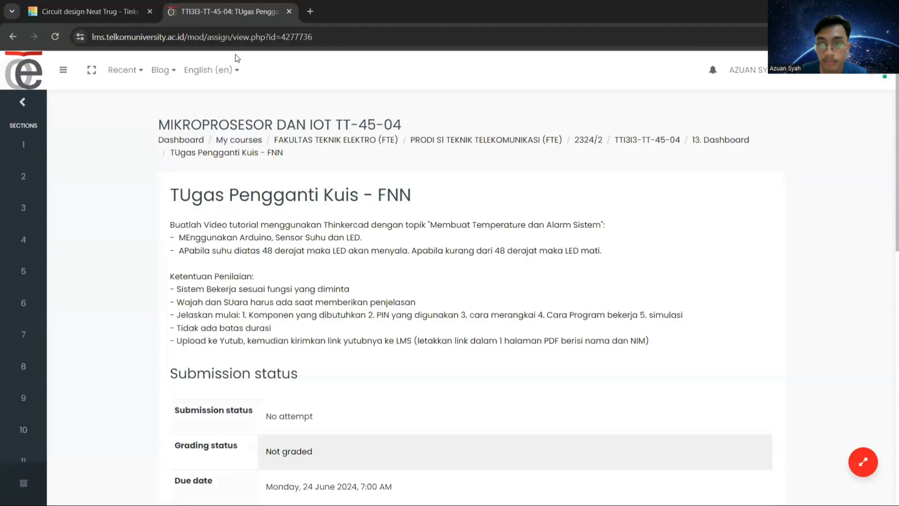
left_click(84, 5)
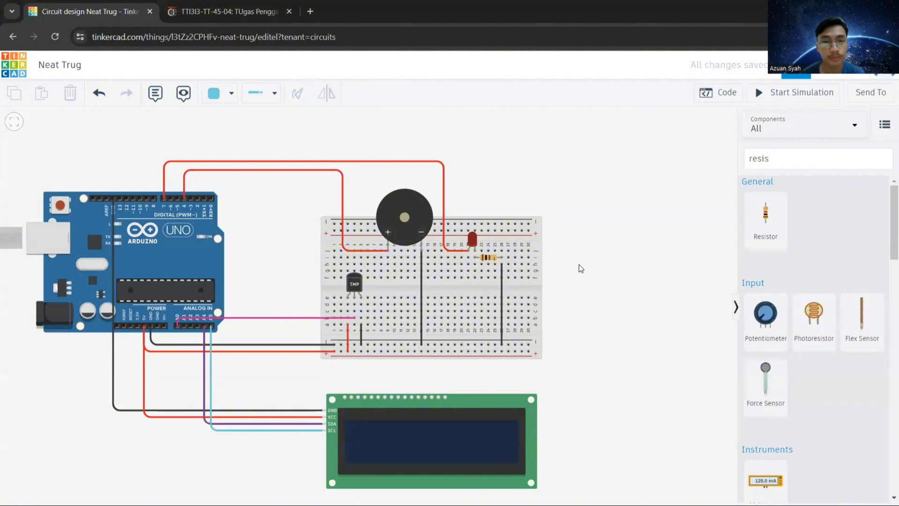
Step: Inspect the circuit's components one by one: Arduino Uno R3, TMP36 sensor, LED, resistor, piezo and I2C LCD
left_click(183, 264)
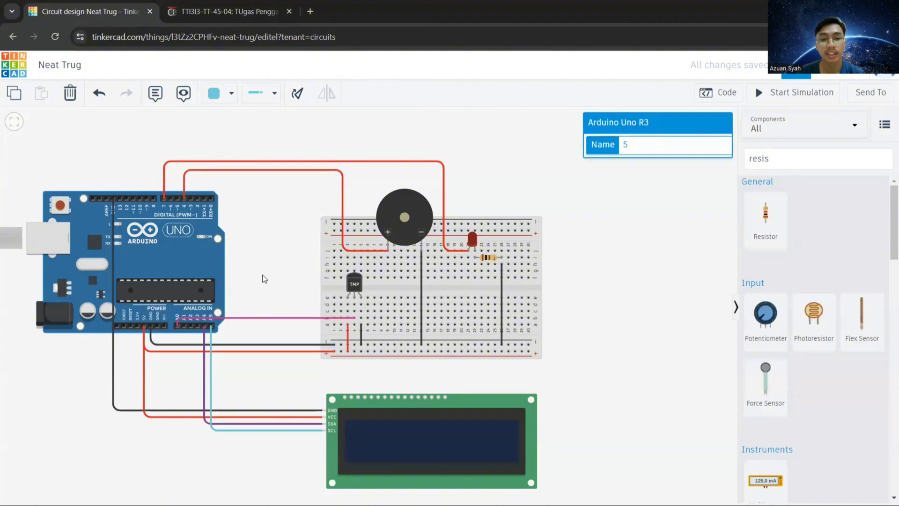
left_click(358, 289)
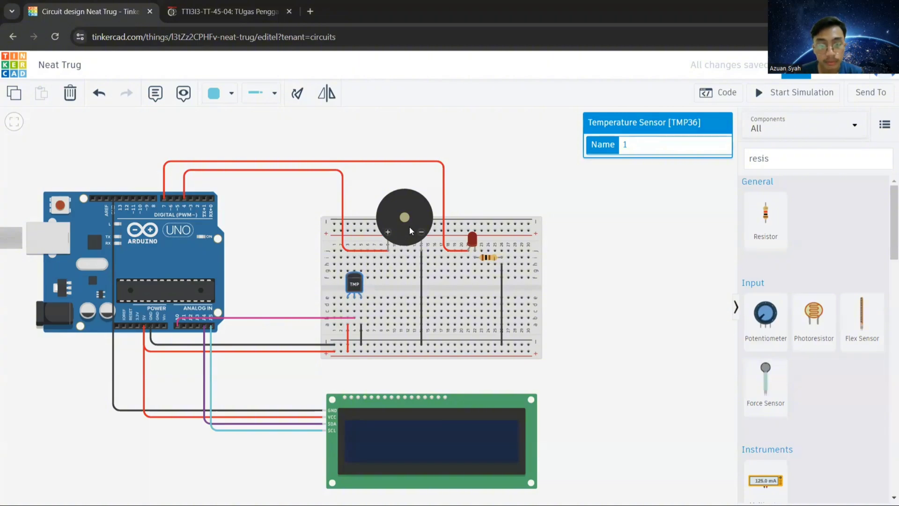
left_click(473, 246)
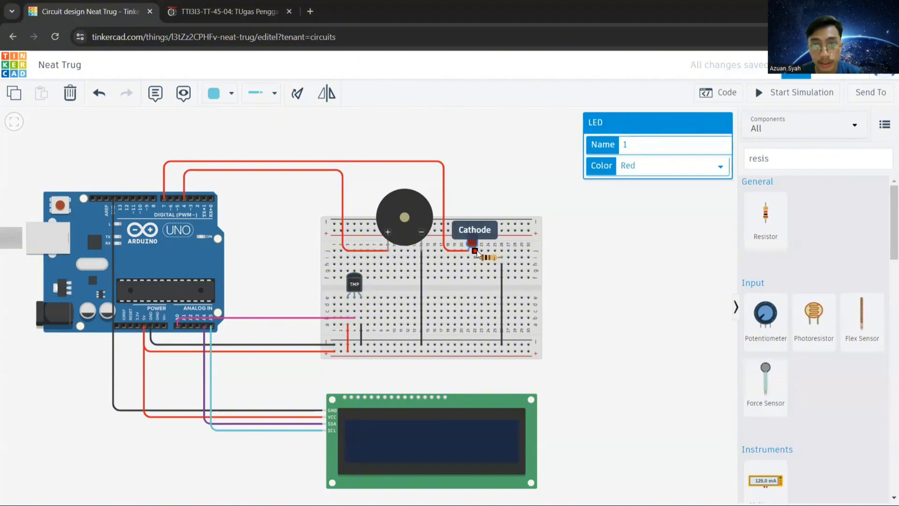
left_click(494, 258)
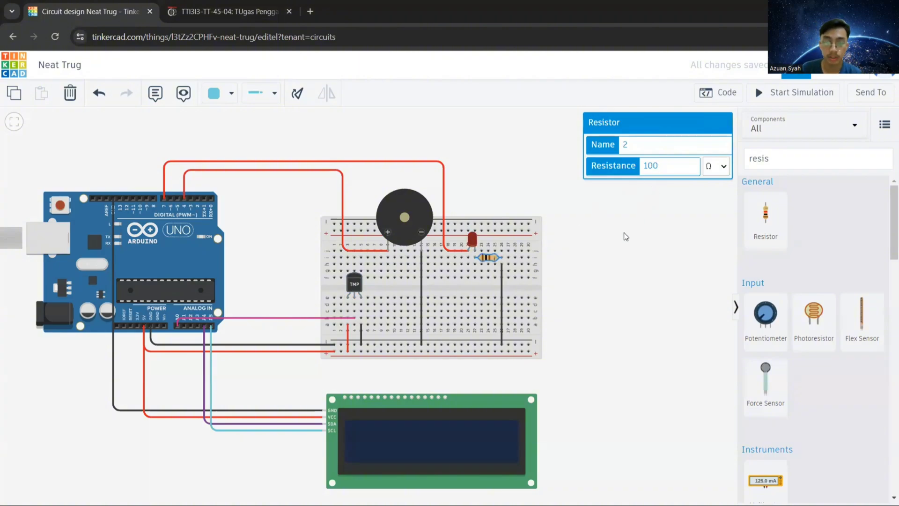
left_click(397, 217)
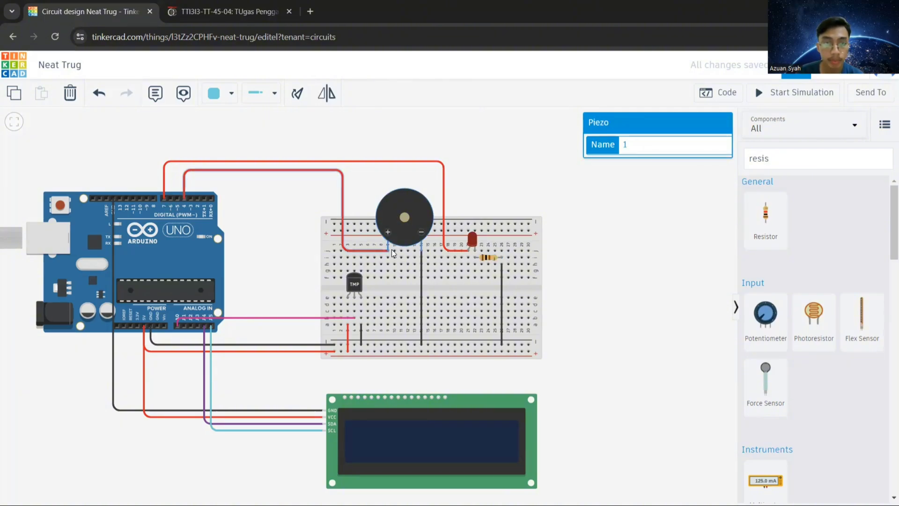
left_click(427, 433)
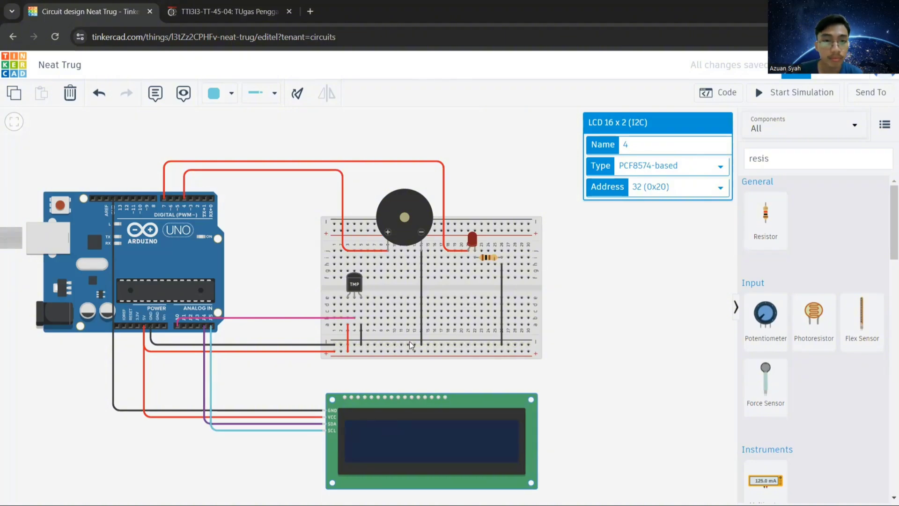
Step: Examine the pin connections of the temperature sensor, the piezo and the LED
left_click(354, 281)
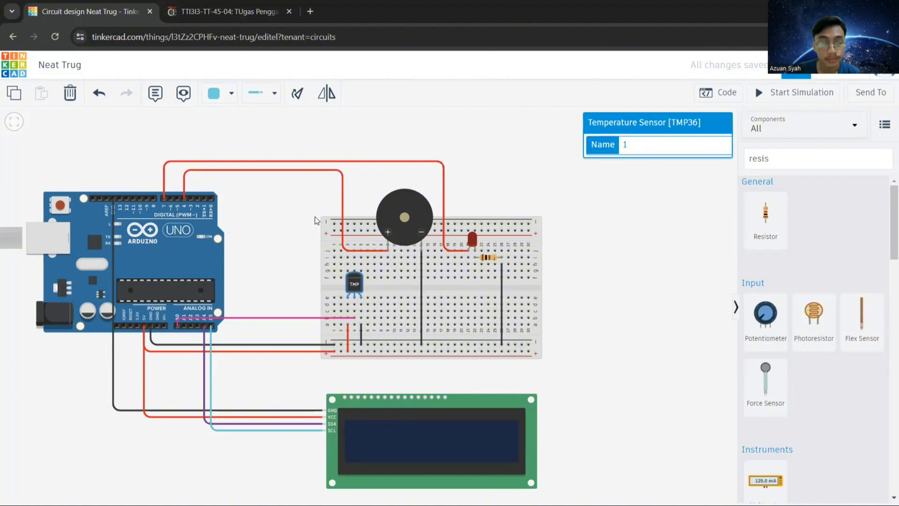
left_click(407, 227)
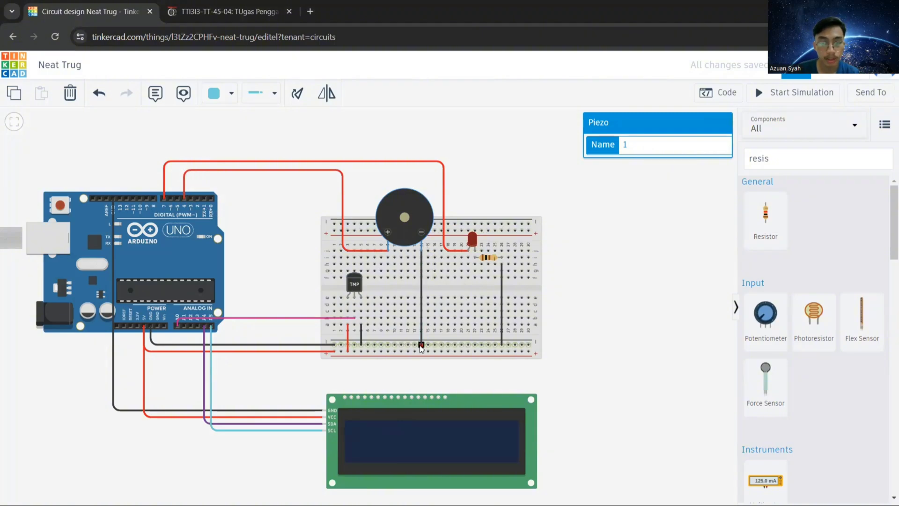
left_click(472, 240)
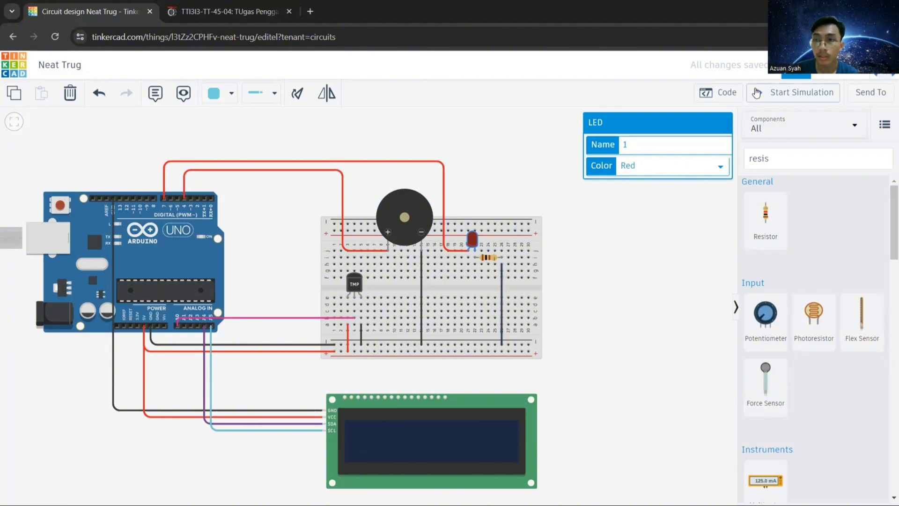
Step: Open the Arduino code and review the library includes, the pin variables and the LCD declaration at its beginning
left_click(725, 93)
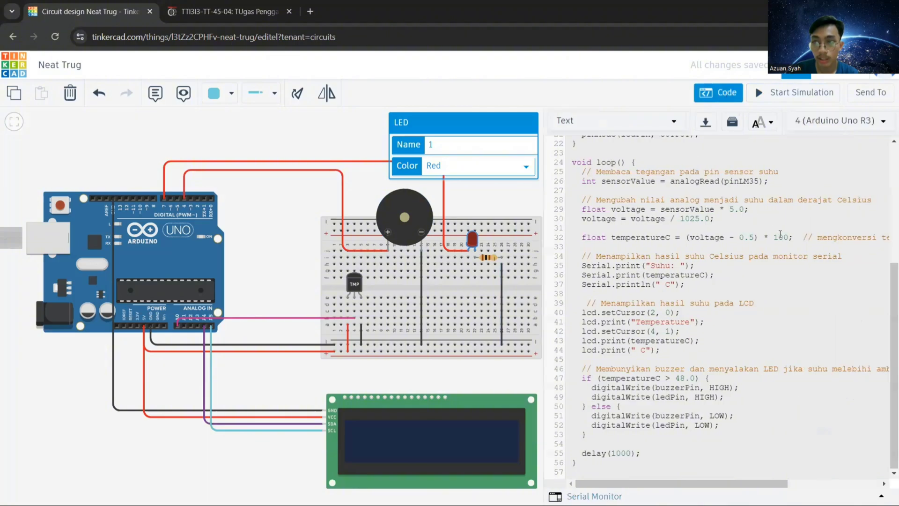
scroll(781, 234, "up", 5)
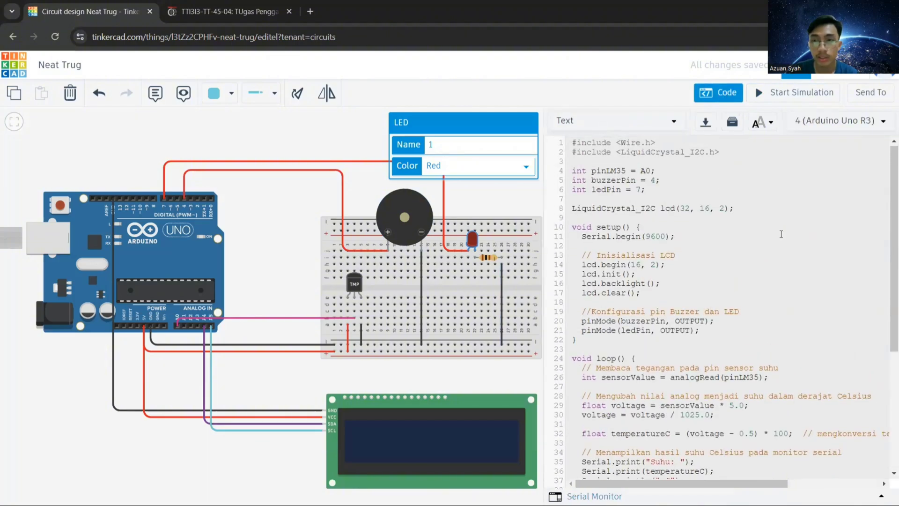
left_click_drag(570, 142, 720, 153)
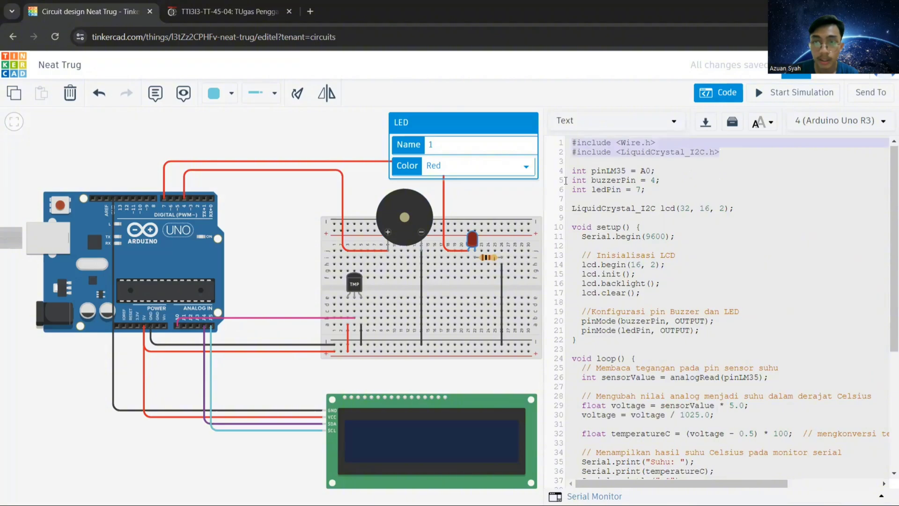
left_click_drag(571, 170, 655, 188)
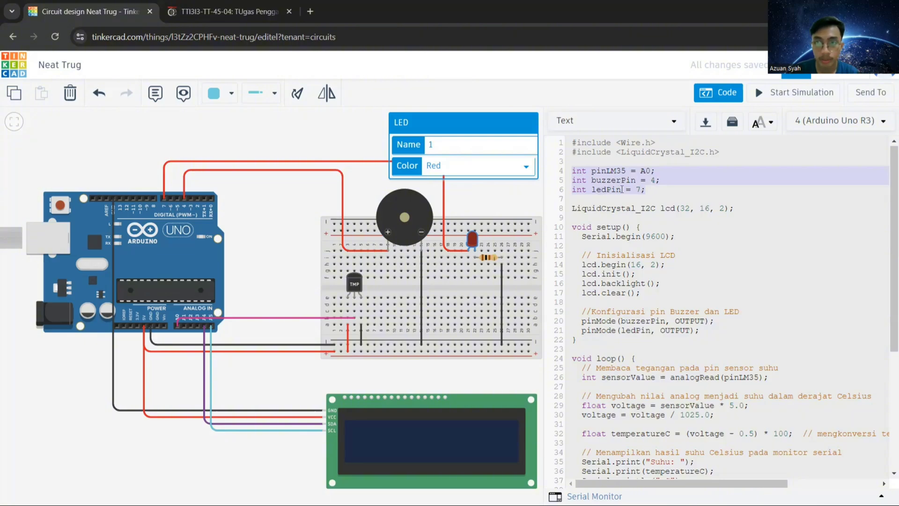
left_click(572, 207)
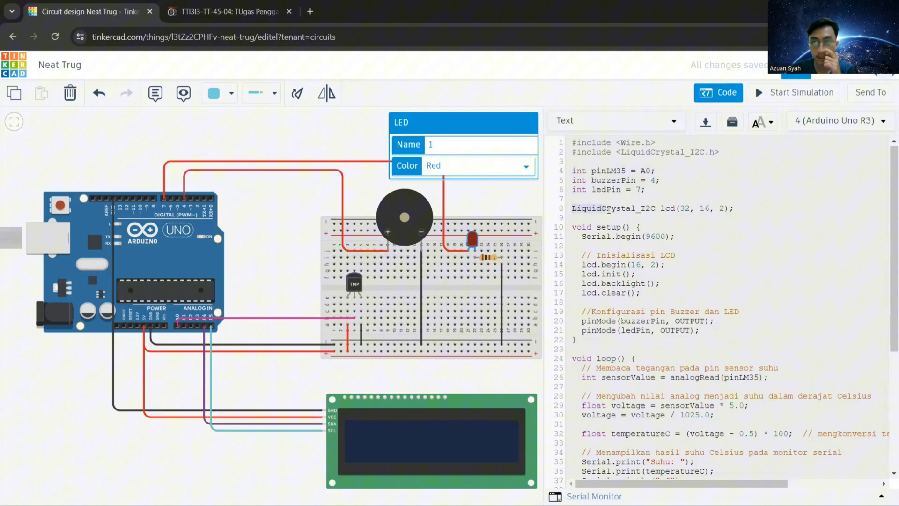
left_click(660, 208)
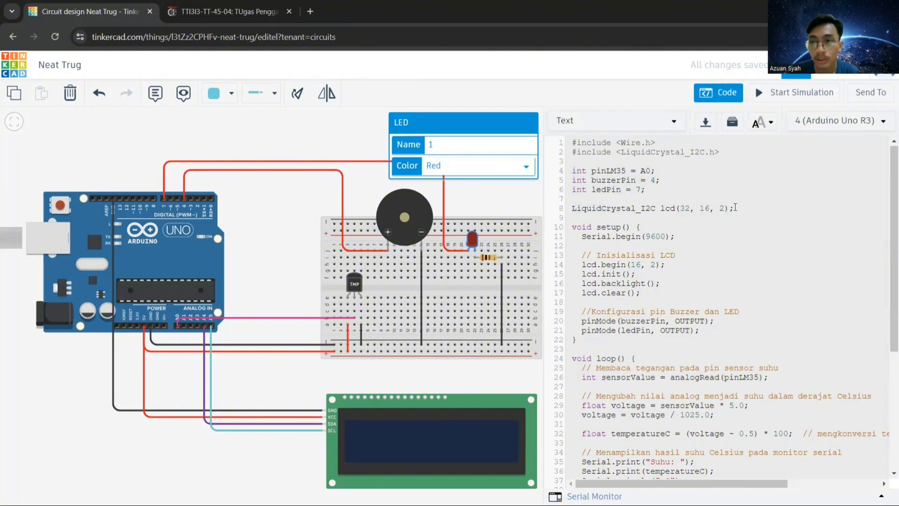
Step: Check the LCD's I2C address options against the address used in the code, keeping 32 (0x20)
left_click(440, 445)
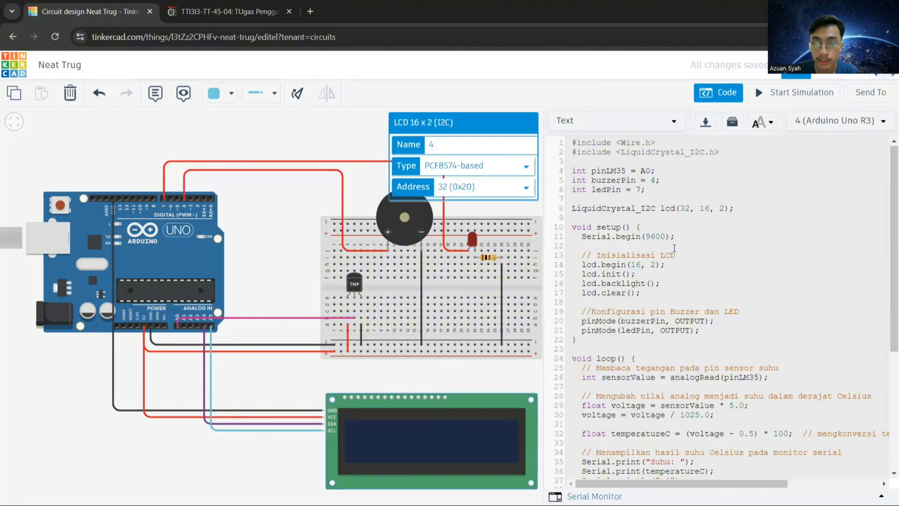
scroll(665, 280, "down", 2)
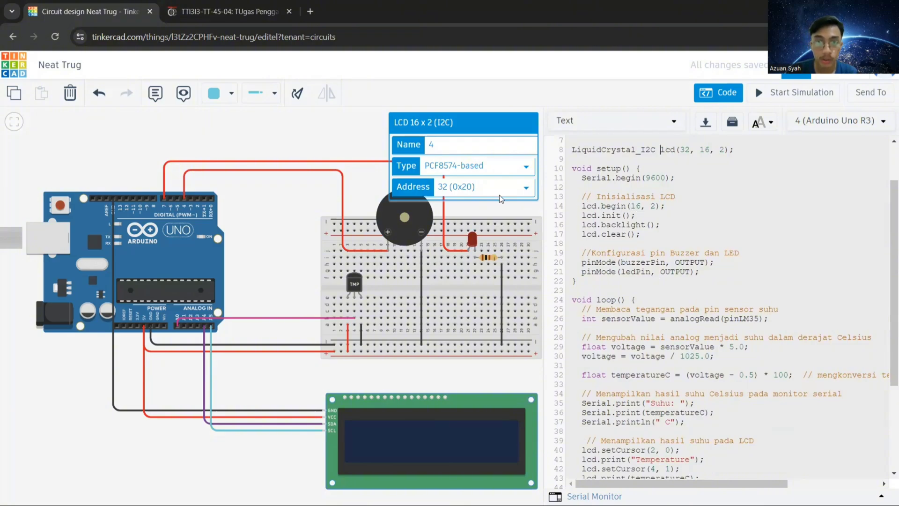
left_click(526, 188)
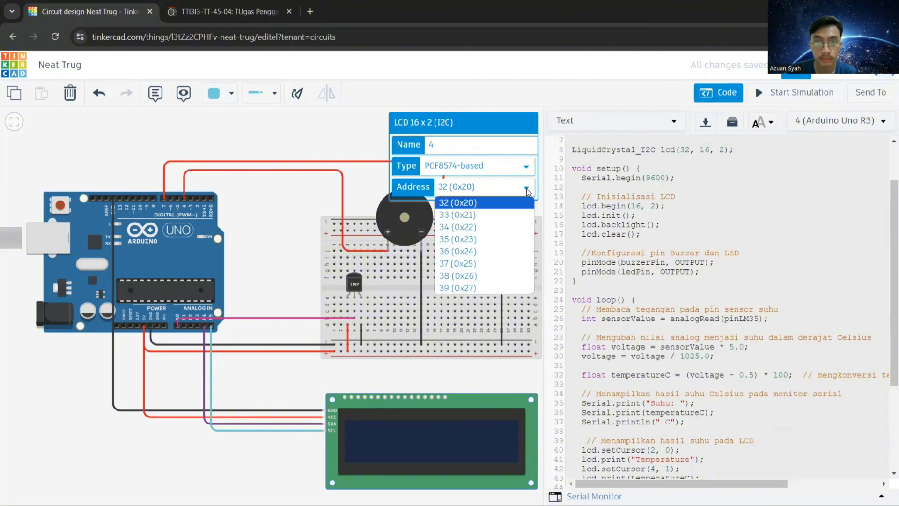
left_click(645, 199)
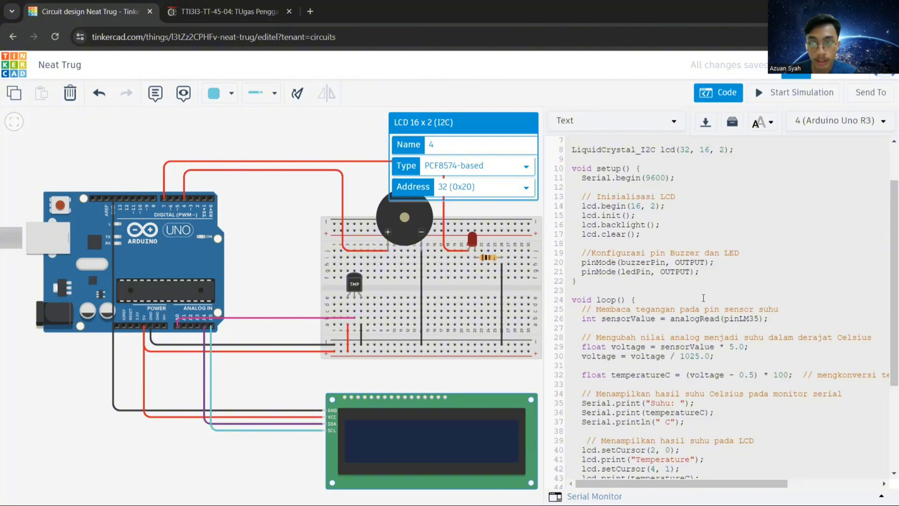
Step: Review the loop code from the sensor reading and Celsius conversion to the 48.0 threshold condition for buzzer and LED
scroll(704, 297, "down", 2)
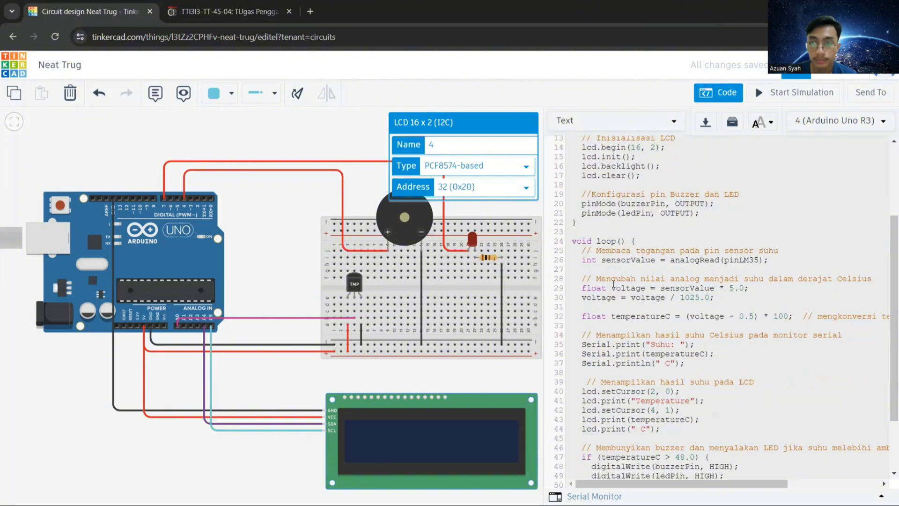
left_click(593, 279)
key("BackSpace")
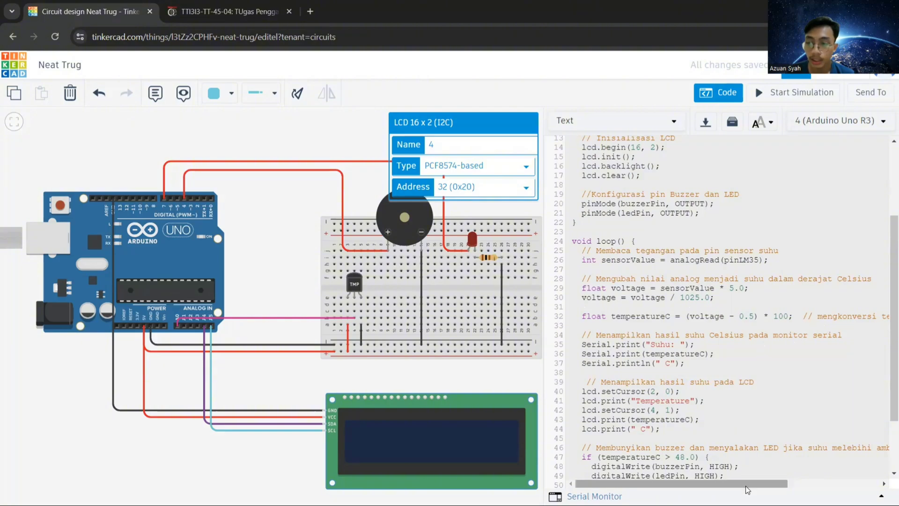
left_click_drag(749, 484, 702, 484)
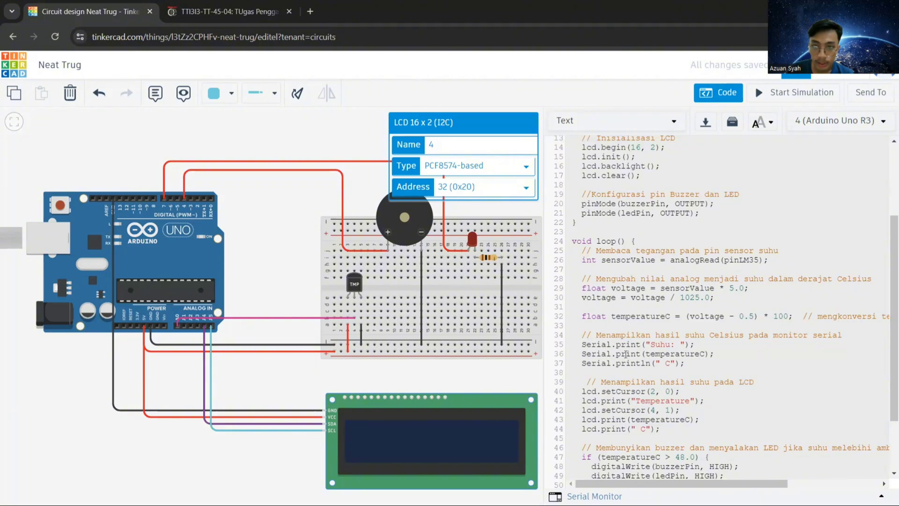
scroll(699, 356, "down", 3)
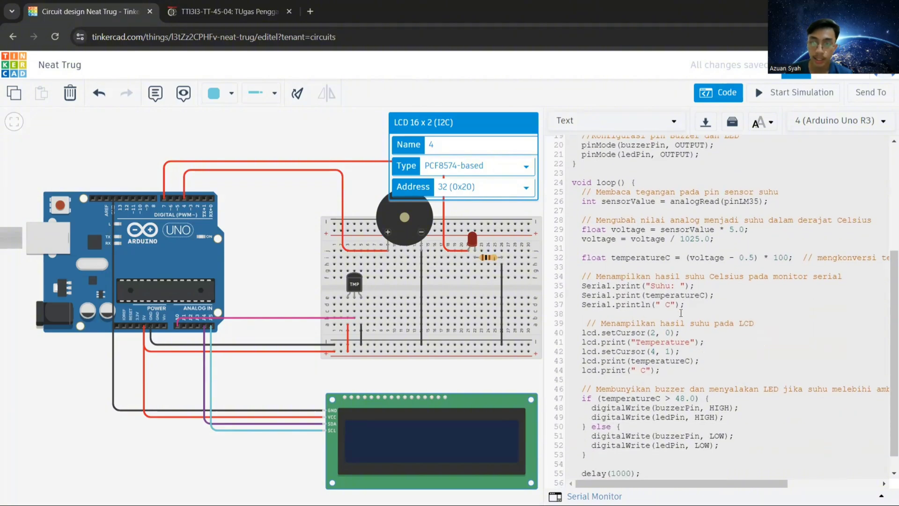
scroll(680, 314, "down", 1)
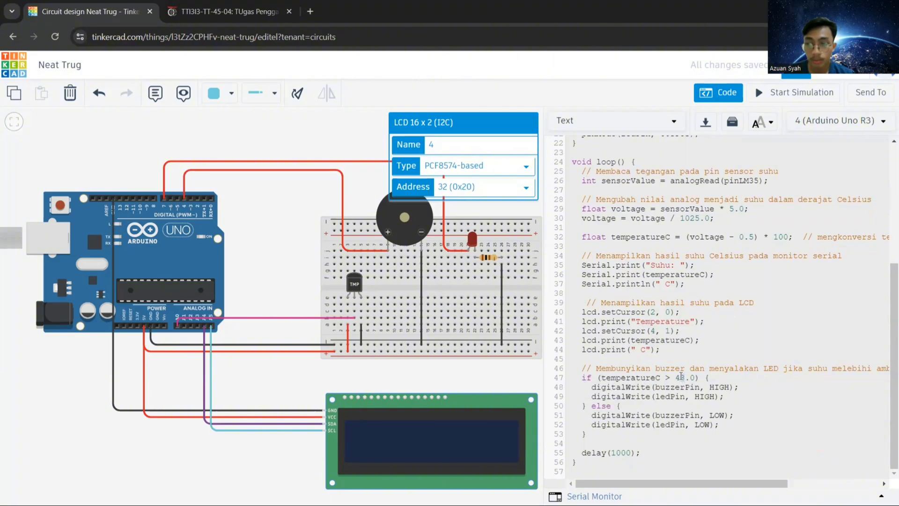
left_click(714, 377)
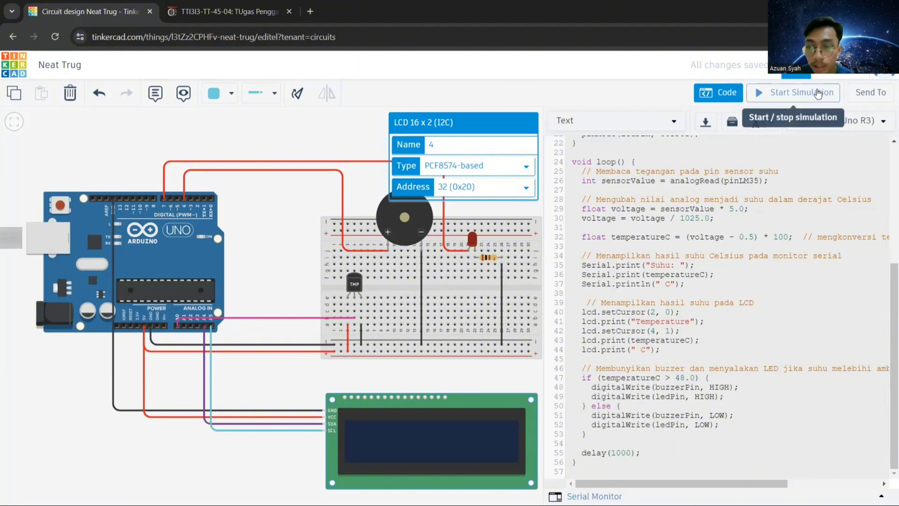
Step: Start the simulation and check the temperature output in the Serial Monitor, closing the code editor when done
left_click(817, 93)
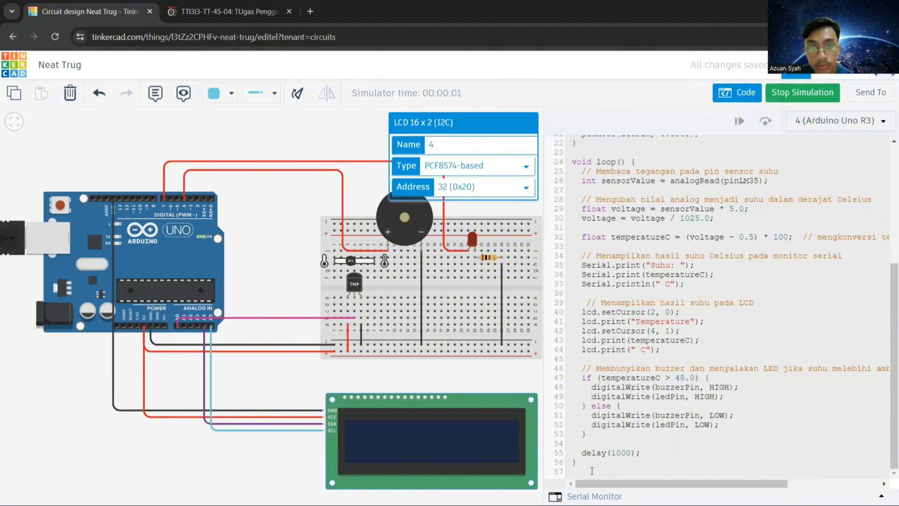
left_click(595, 495)
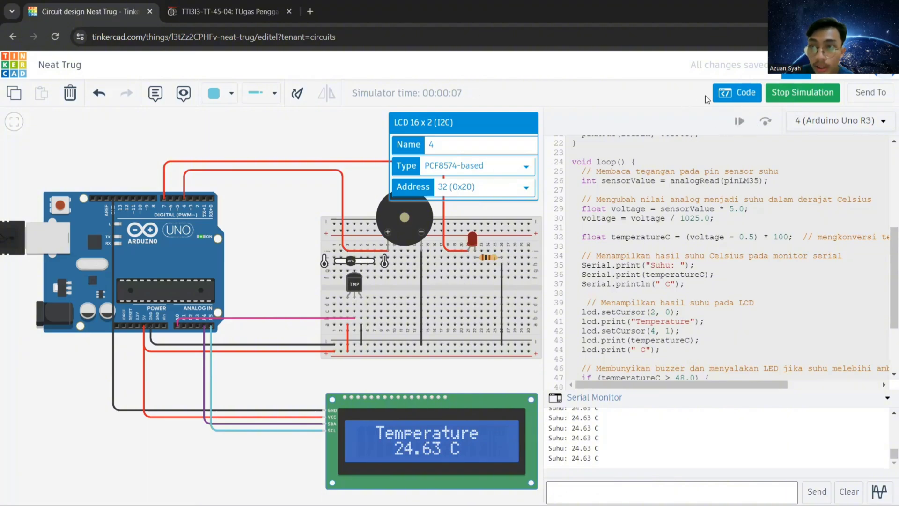
left_click(733, 93)
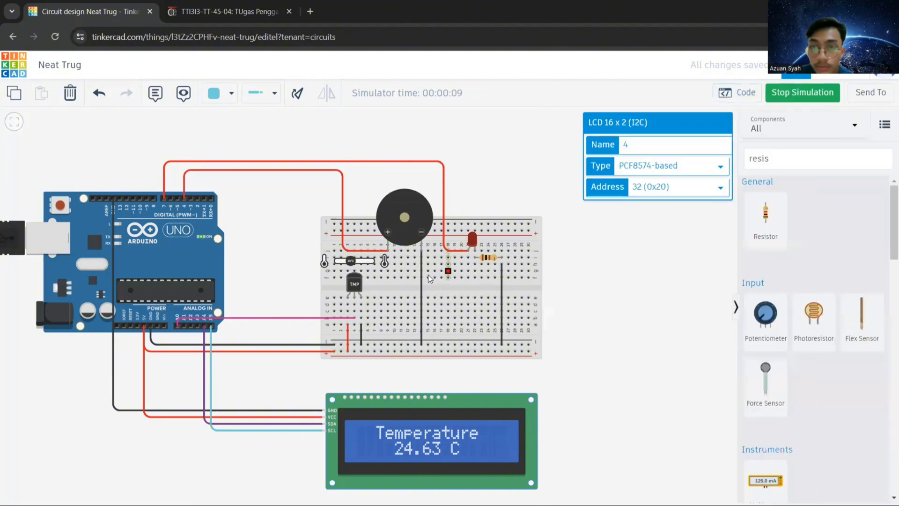
Step: Lower the TMP36 sensor's simulated temperature to about 16 °C
scroll(544, 292, "up", 1)
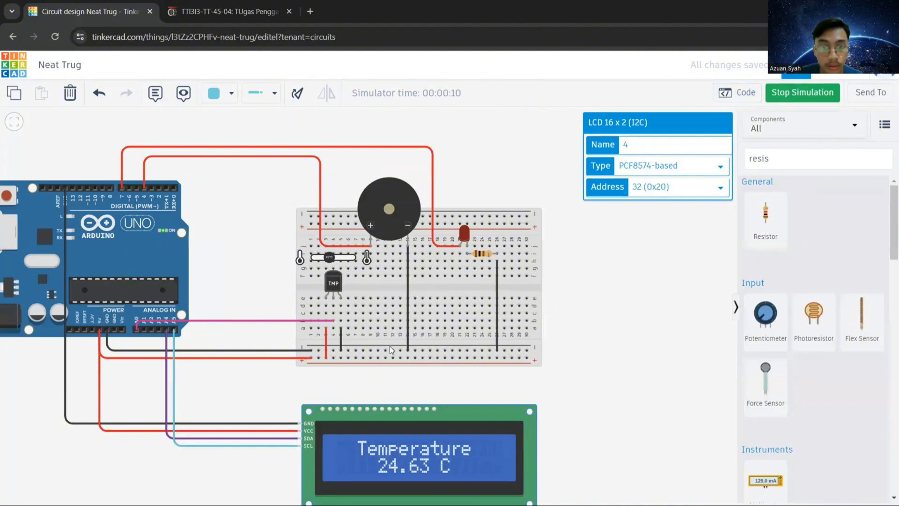
left_click_drag(413, 378, 506, 382)
scroll(510, 372, "down", 1)
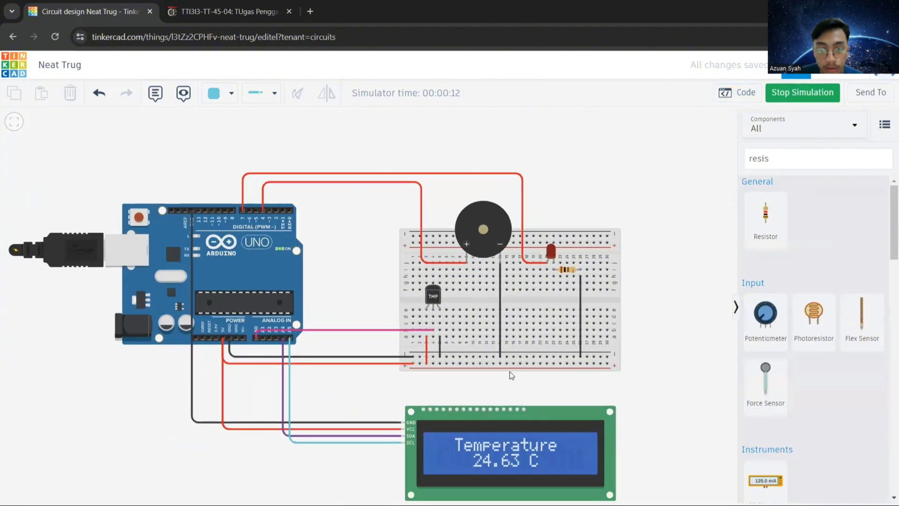
left_click_drag(611, 393, 582, 352)
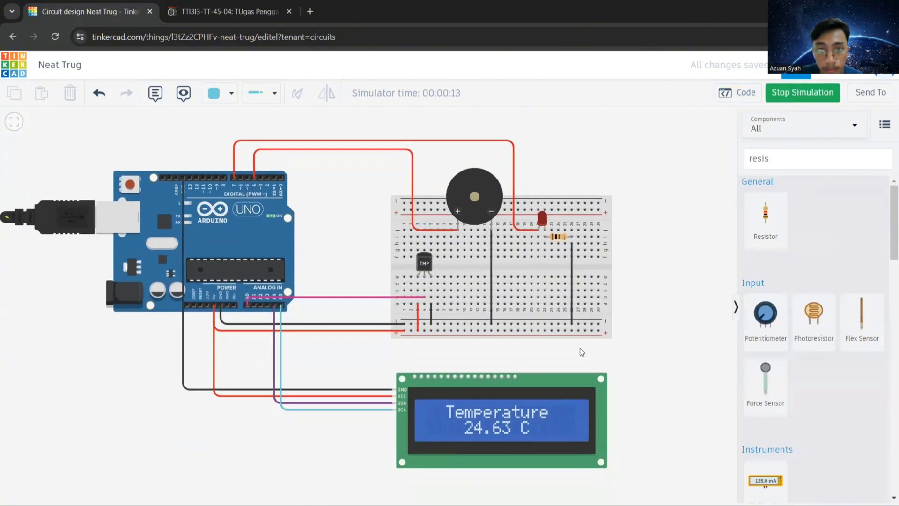
scroll(581, 351, "up", 1)
left_click(388, 244)
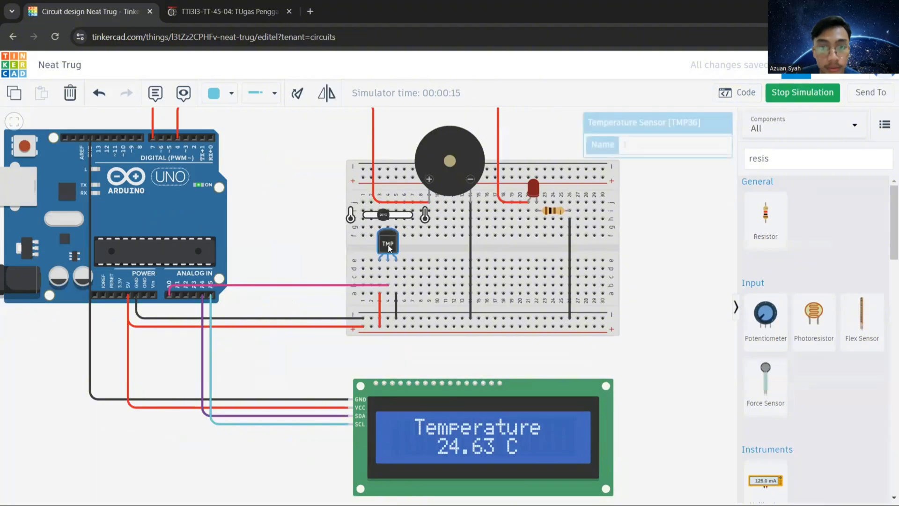
left_click_drag(383, 215, 381, 217)
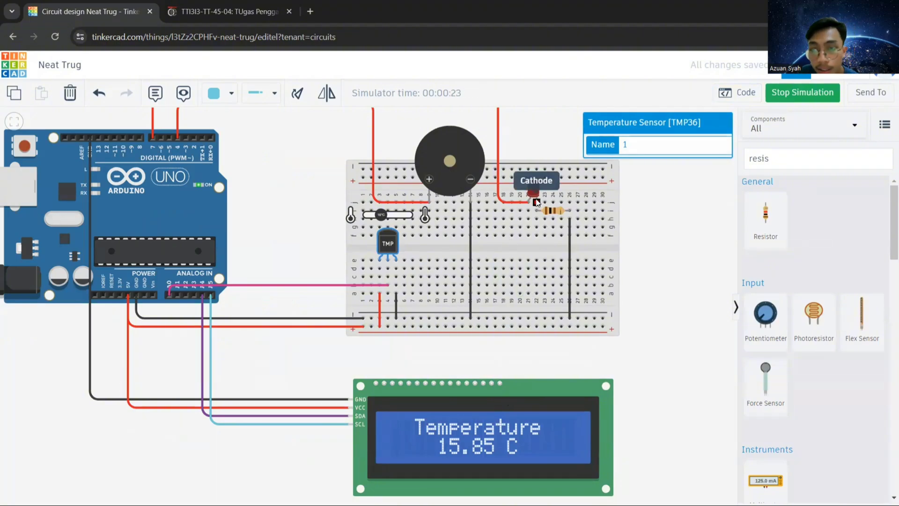
Step: Raise the TMP36 sensor's simulated temperature to about 52 °C to test the buzzer and the red LED
left_click_drag(381, 214, 390, 221)
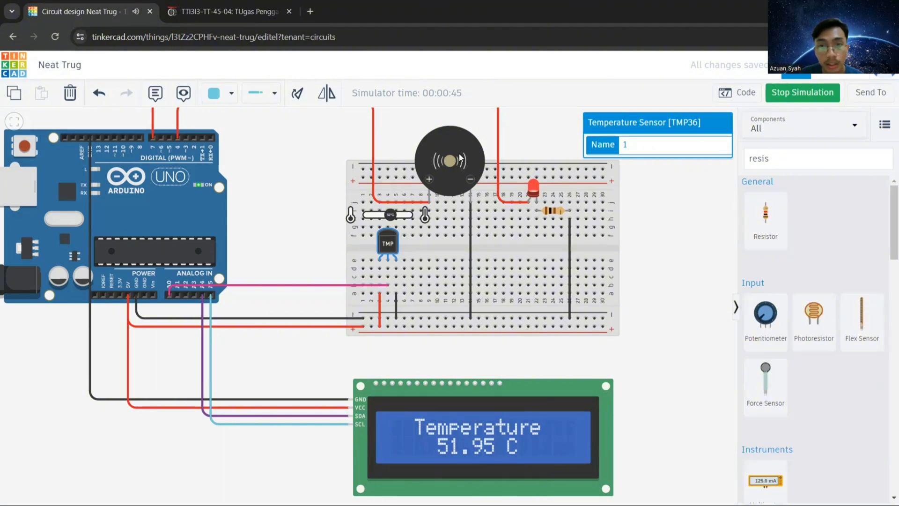
left_click(534, 188)
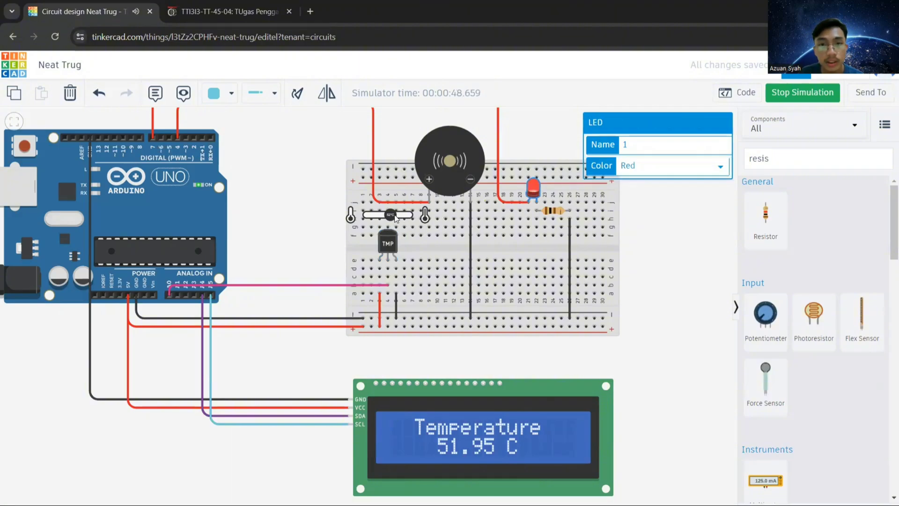
left_click(673, 272)
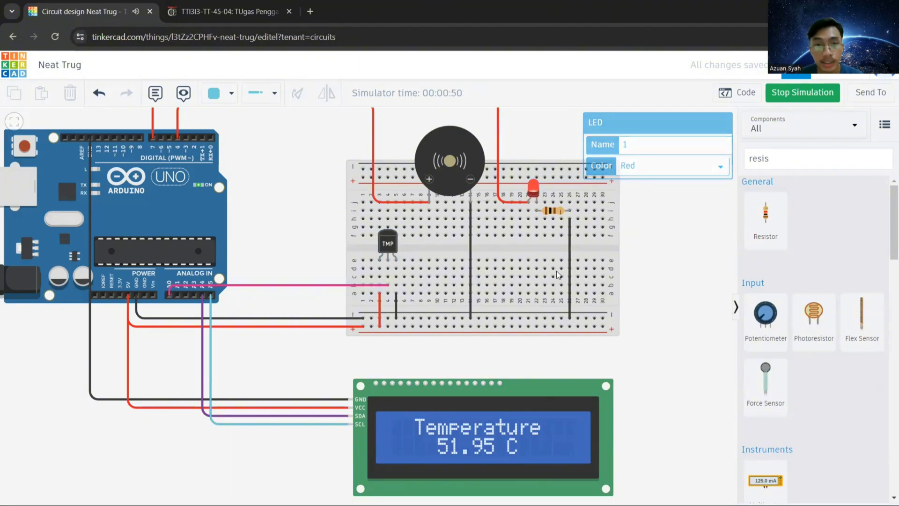
Step: Lower the TMP36 sensor's simulated temperature to about 12 °C, below the alarm threshold
left_click(387, 241)
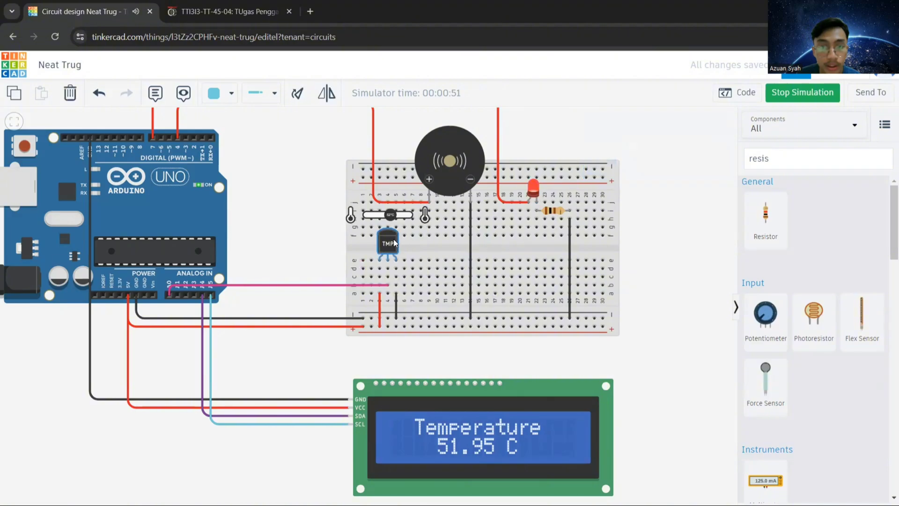
left_click_drag(392, 214, 381, 218)
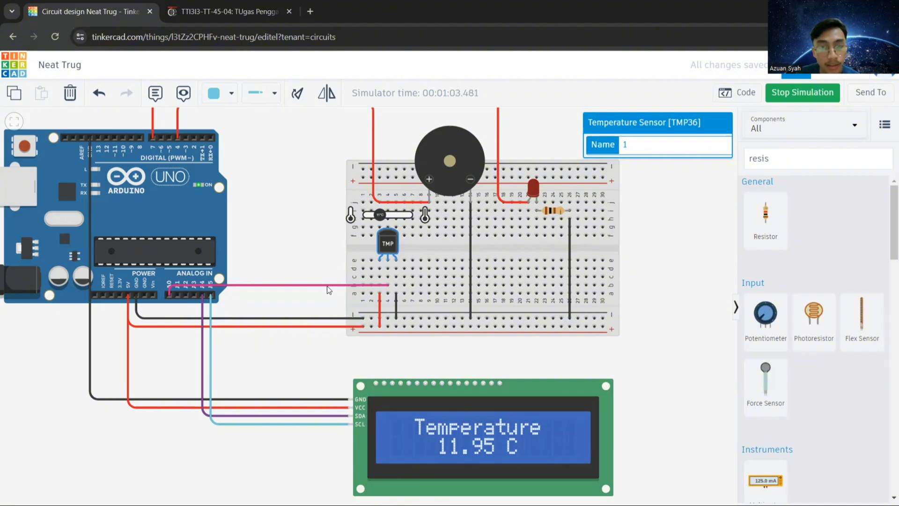
left_click(696, 261)
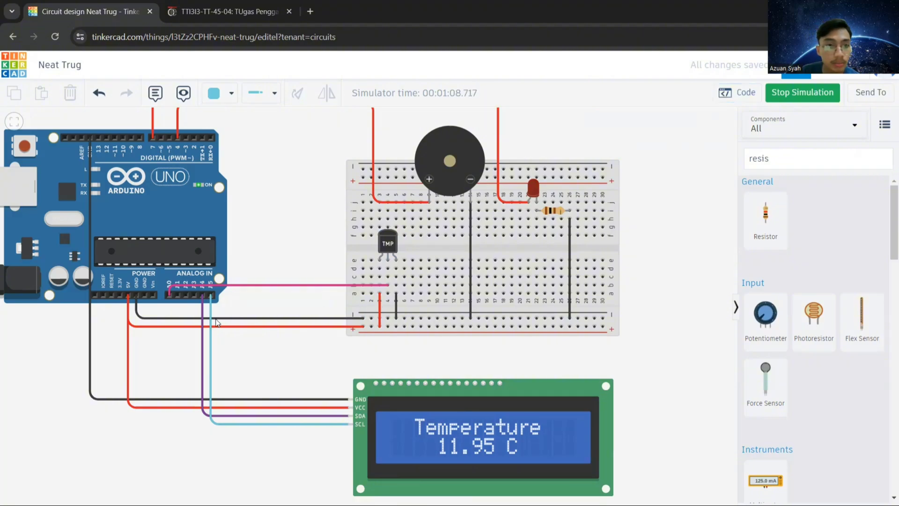
left_click(392, 241)
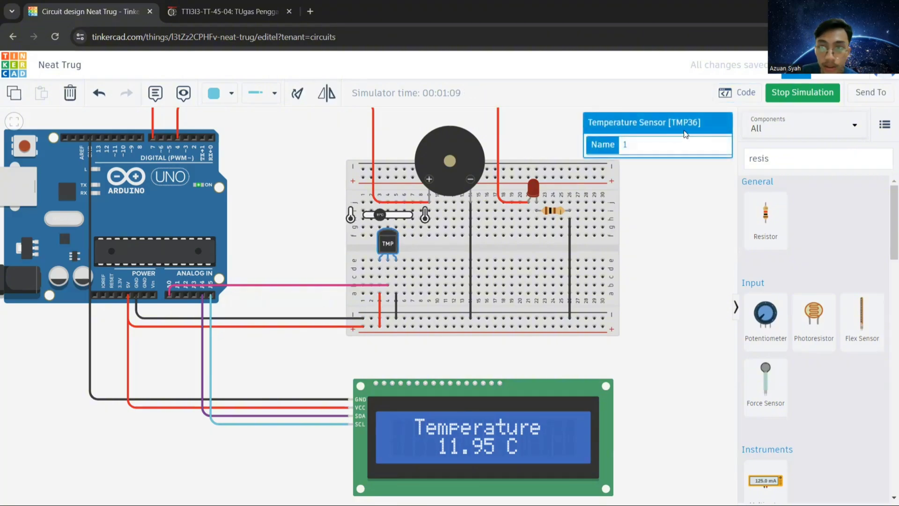
left_click(697, 185)
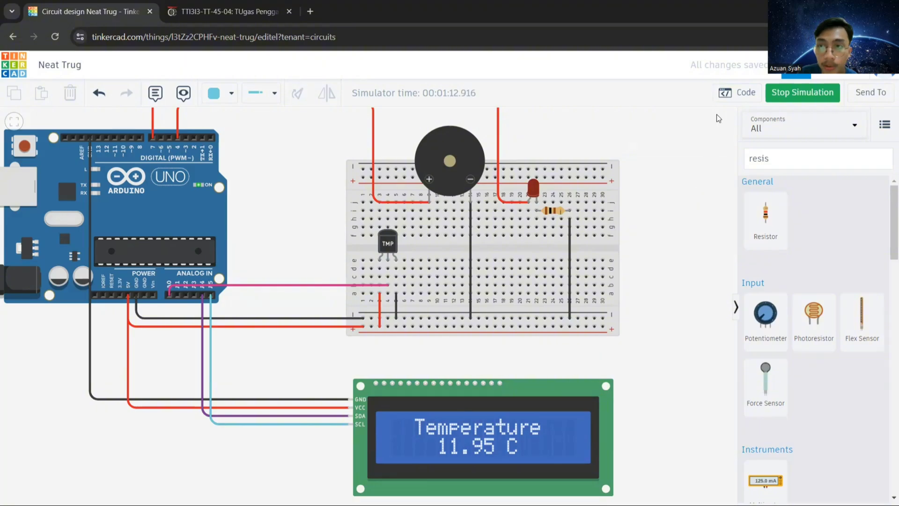
Step: Raise the TMP36 sensor's simulated temperature above the 48 °C alarm threshold to about 55 °C, and increase it slightly further
left_click(387, 241)
left_click_drag(380, 215, 389, 217)
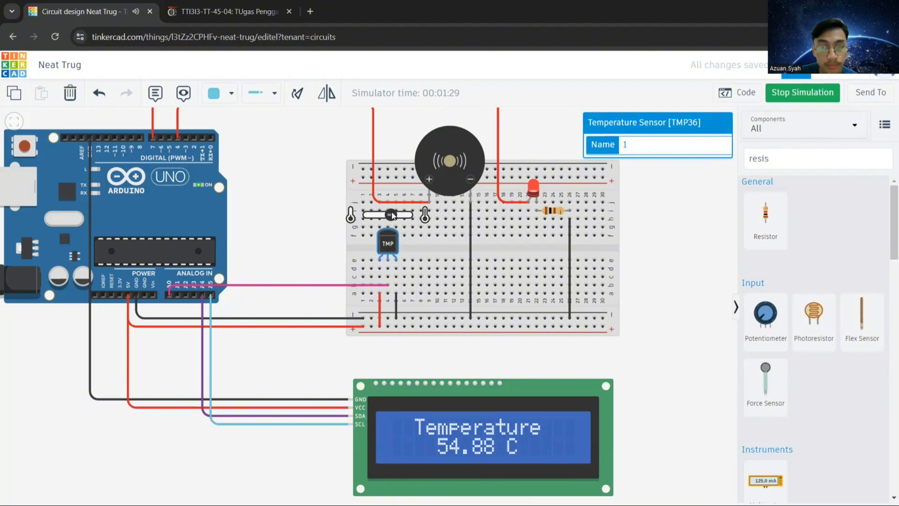
mouse_move(392, 215)
left_mouse_down()
mouse_move(377, 215)
mouse_move(395, 215)
left_mouse_up()
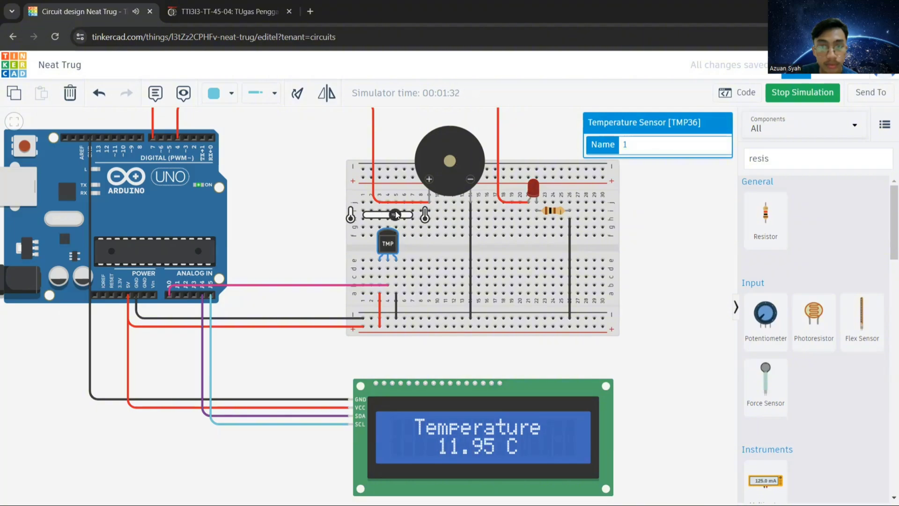